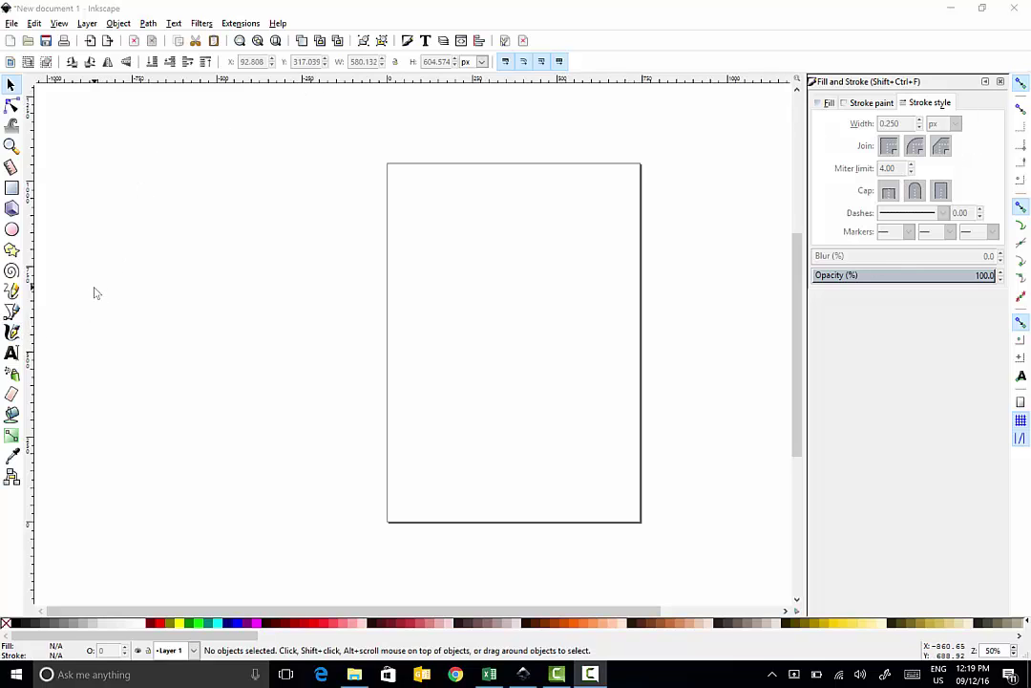
Zoom the blank page to 70% and move it toward the left of the canvas
scroll(254, 273, "up", 1)
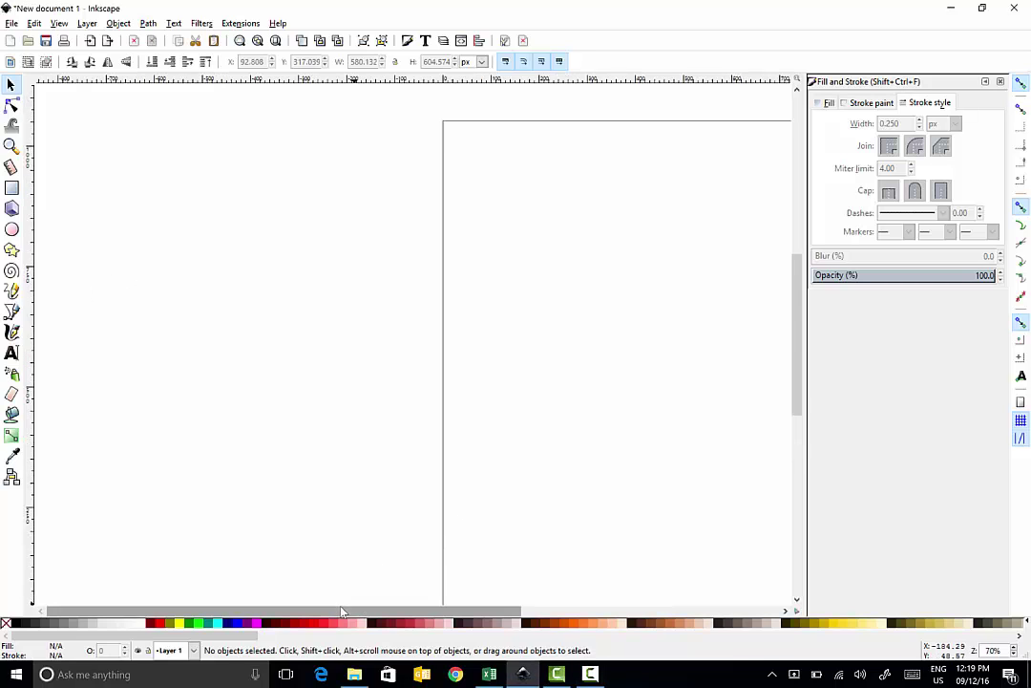
left_click_drag(363, 609, 501, 585)
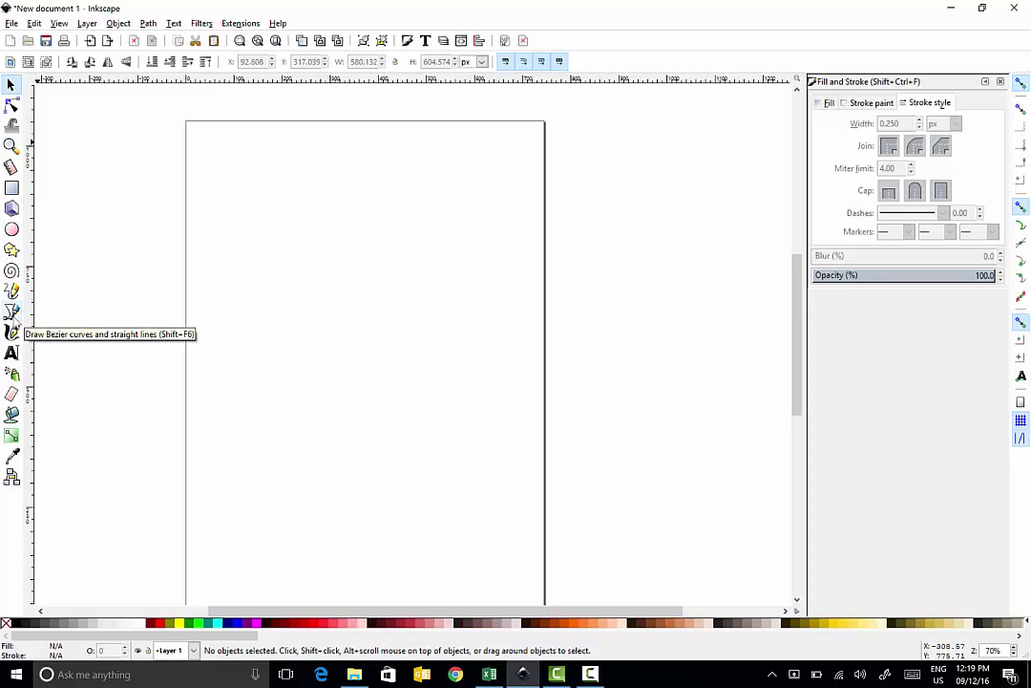
Draw a closed heart path with the Bezier pen: curved lobes, top dip, bottom point
left_click(12, 319)
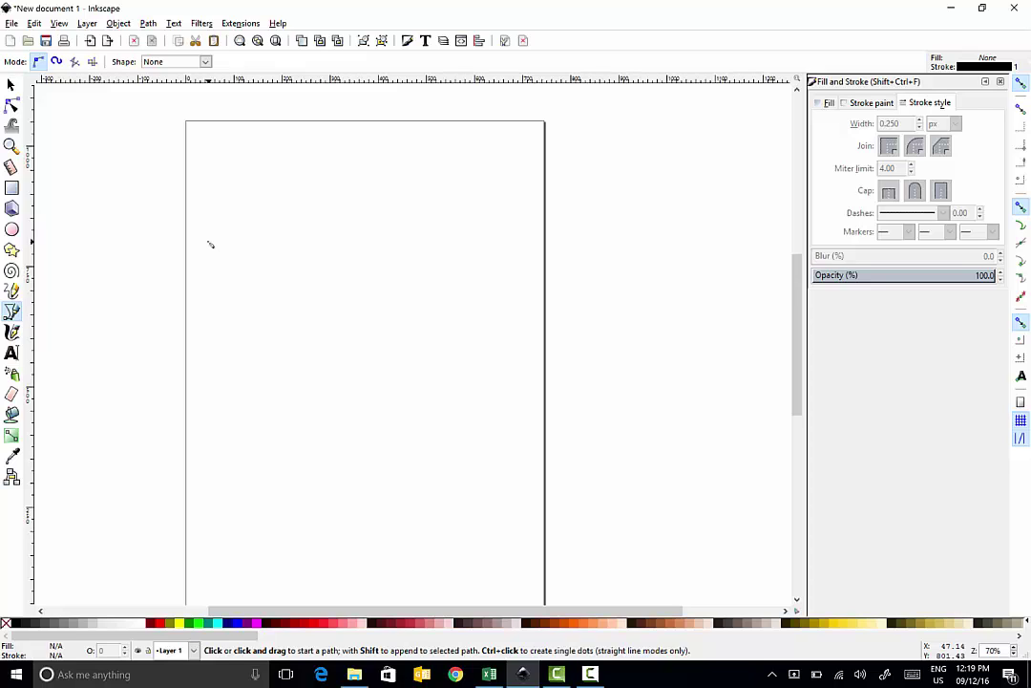
left_click(278, 266)
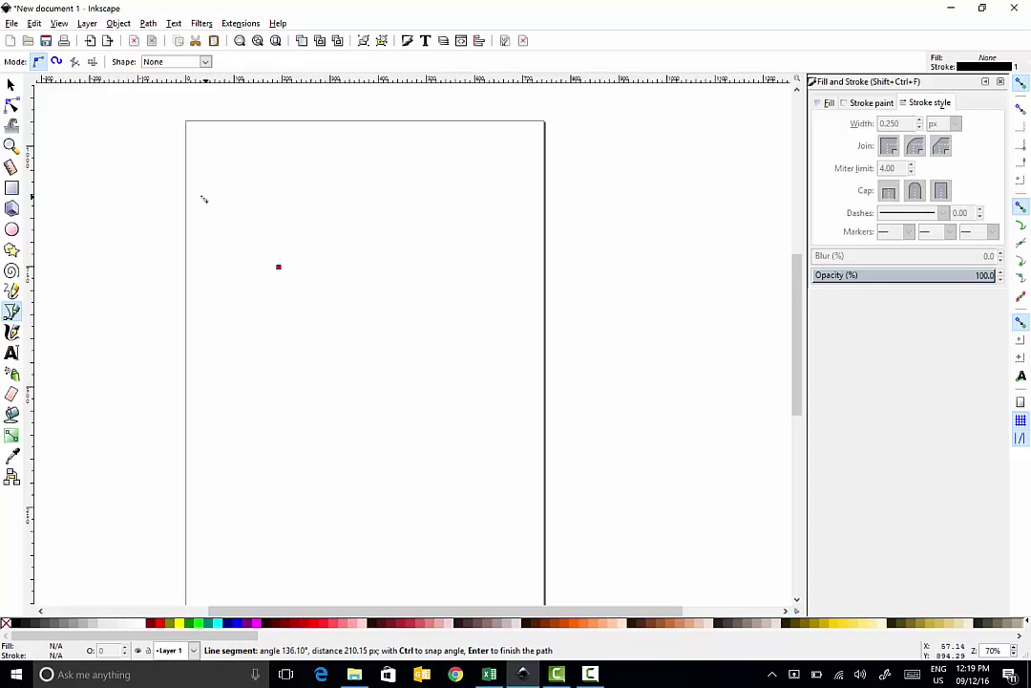
left_click(105, 98)
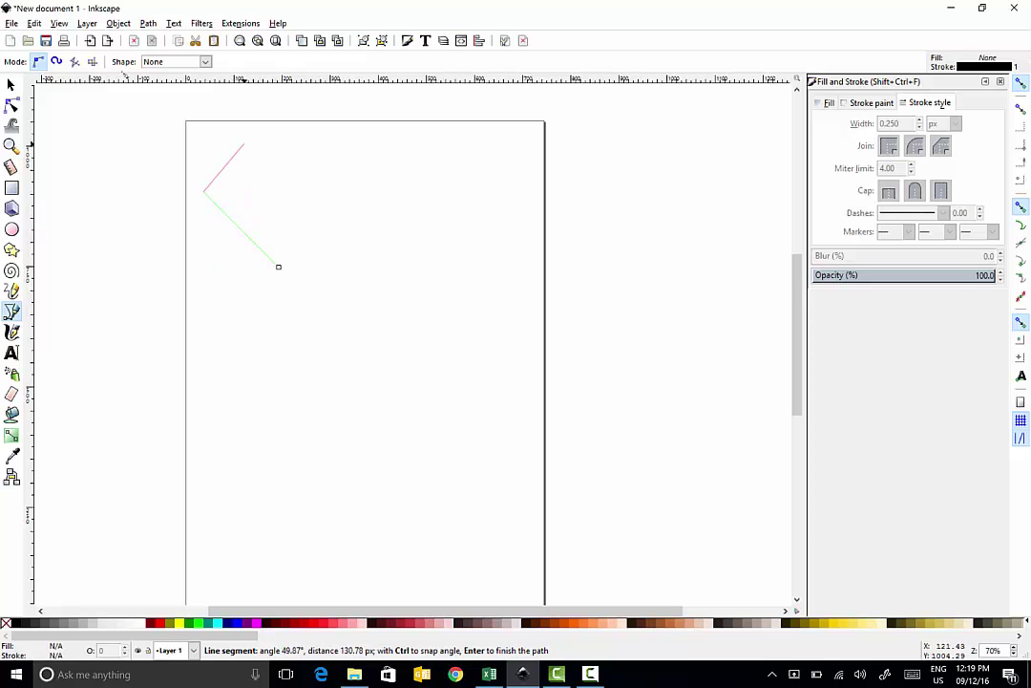
left_click_drag(245, 144, 294, 141)
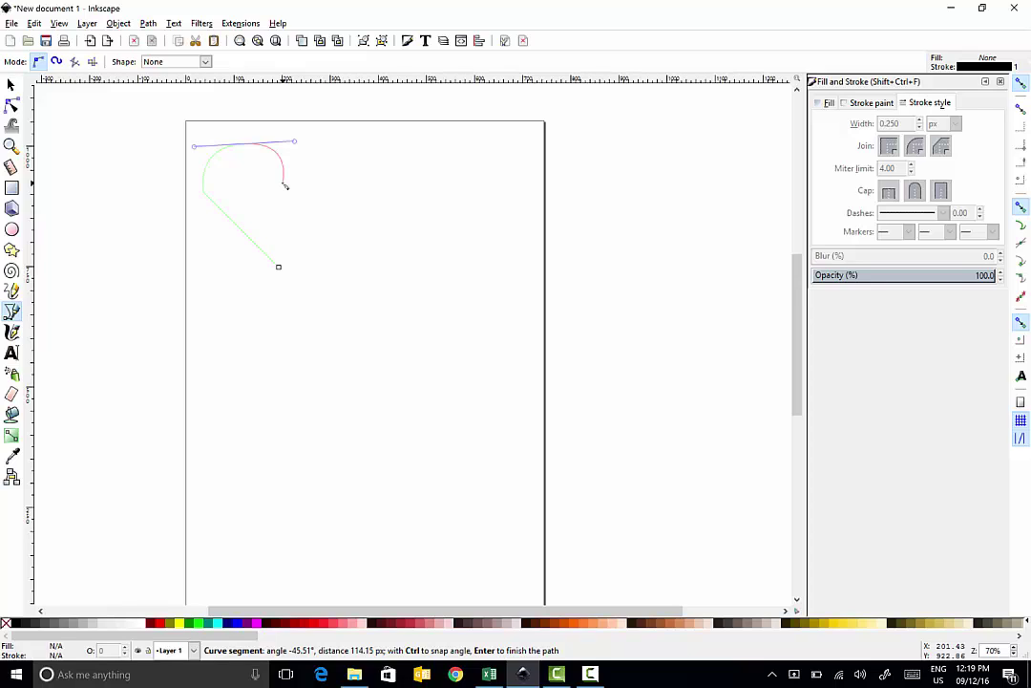
mouse_move(290, 184)
left_mouse_down()
mouse_move(317, 152)
mouse_move(311, 176)
mouse_move(308, 162)
mouse_move(321, 218)
mouse_move(315, 170)
mouse_move(315, 201)
mouse_move(299, 214)
mouse_move(295, 205)
mouse_move(338, 207)
mouse_move(330, 196)
mouse_move(319, 222)
mouse_move(302, 202)
mouse_move(268, 209)
mouse_move(287, 200)
left_mouse_up()
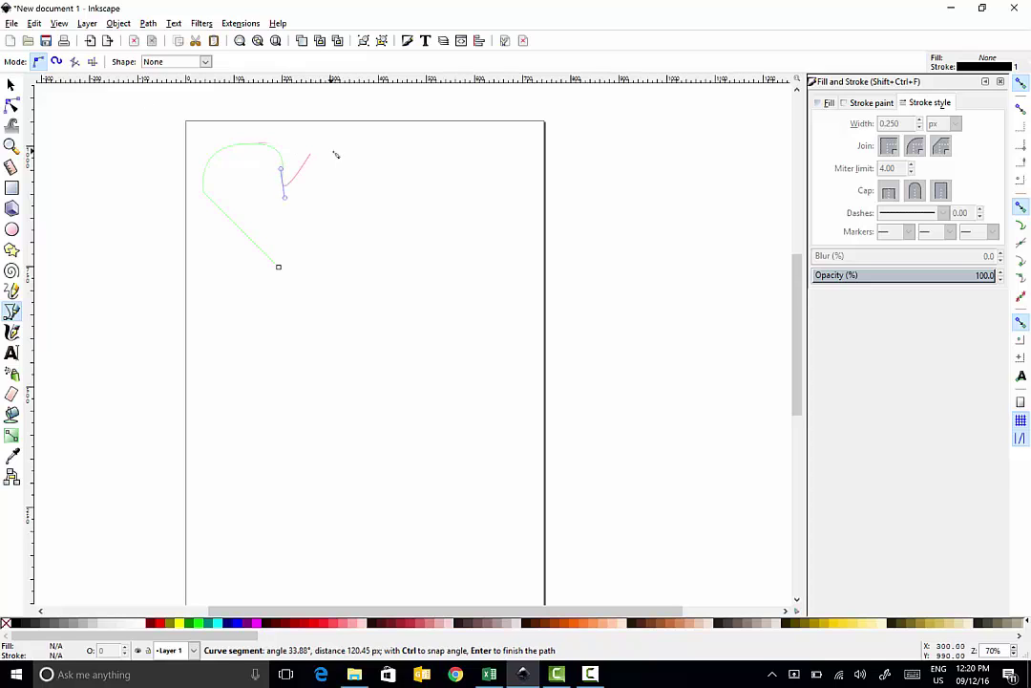
left_click_drag(336, 151, 364, 188)
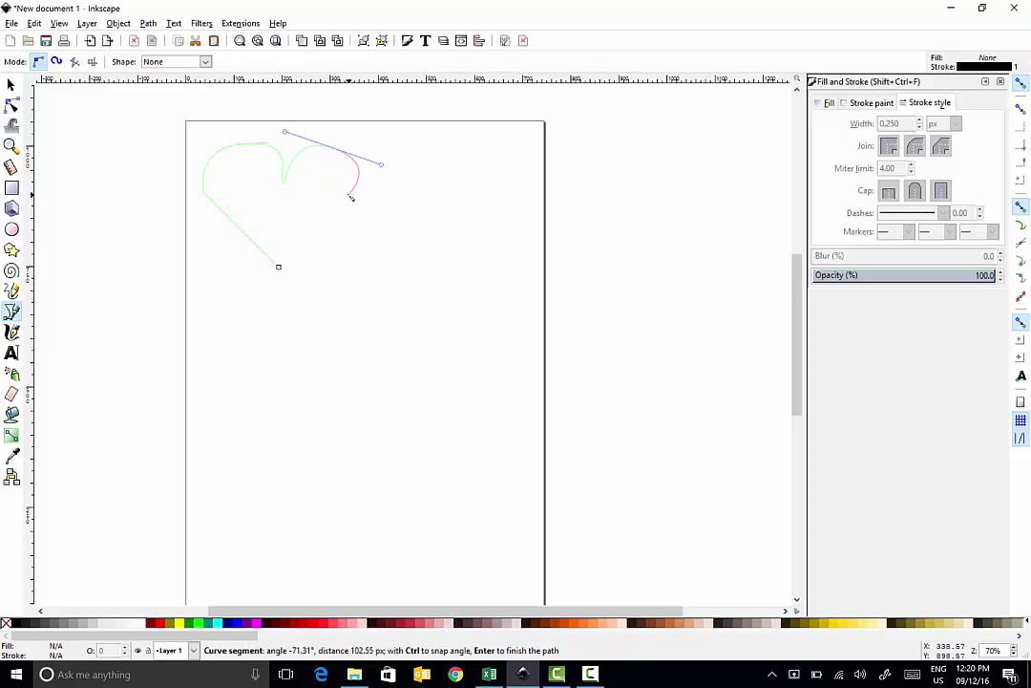
left_click(356, 189)
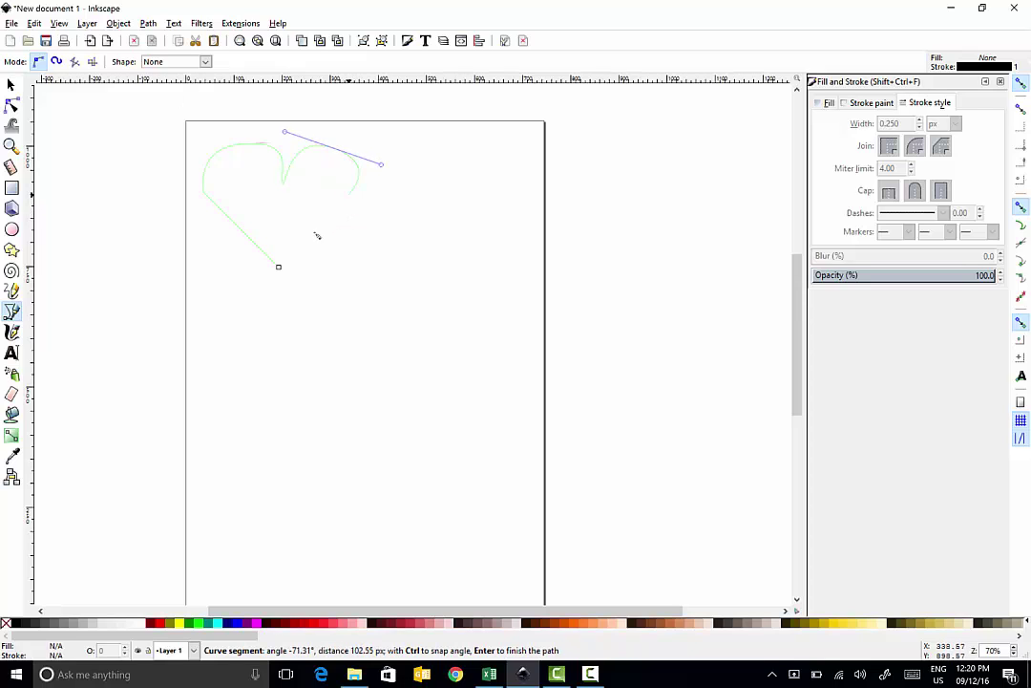
left_click(278, 266)
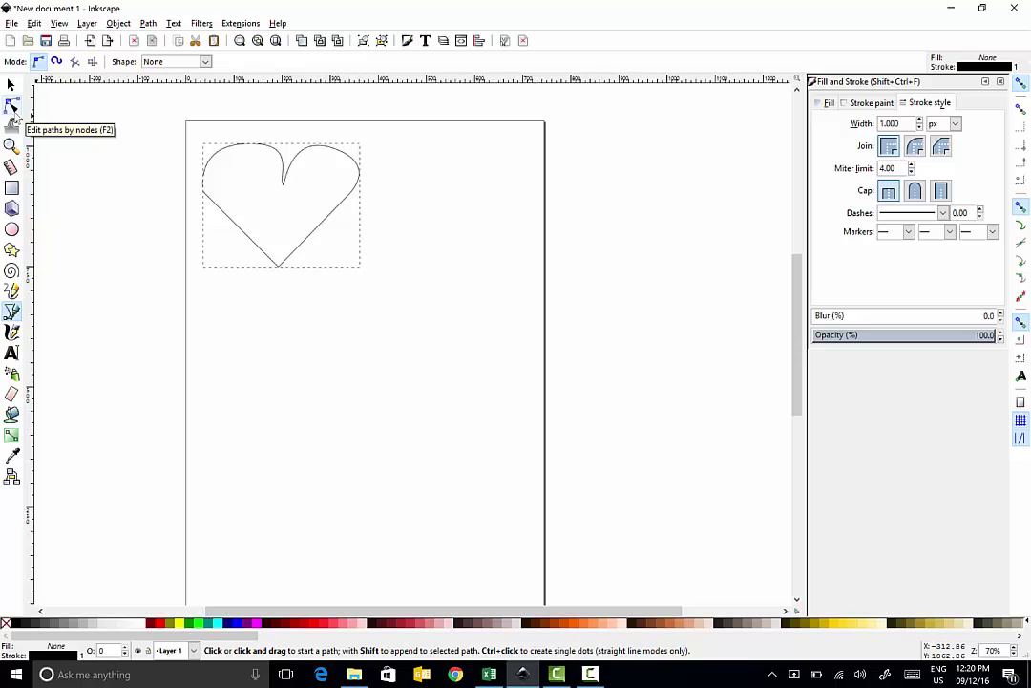
Reshape the heart's top dip, left lobe curve and both side points, then deselect it
left_click(12, 105)
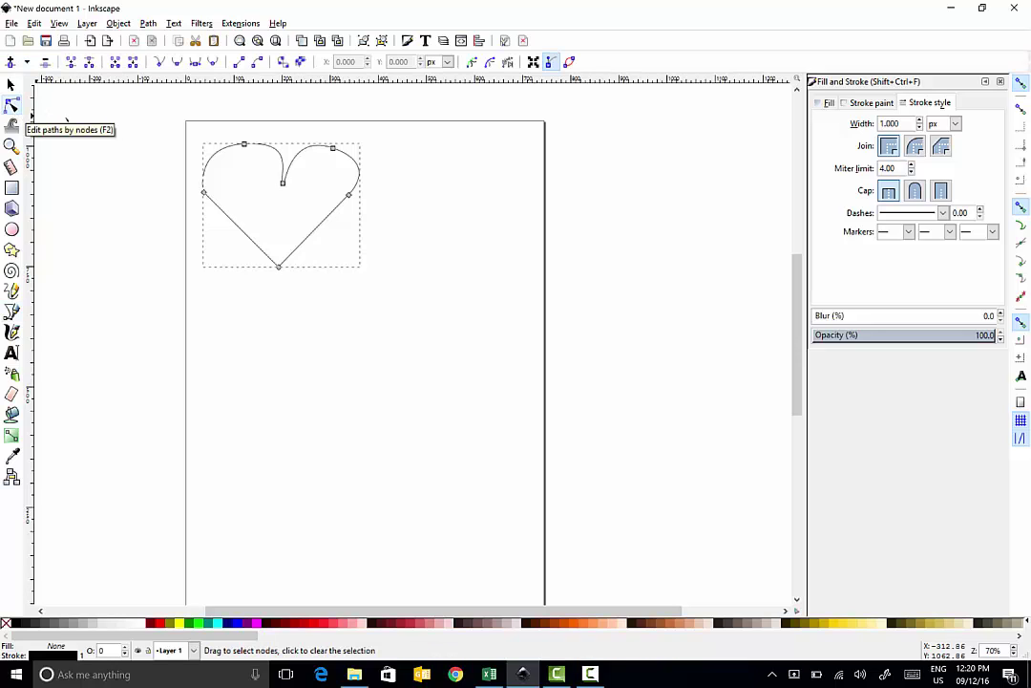
left_click_drag(283, 182, 368, 170)
left_click(243, 144)
mouse_move(195, 147)
left_mouse_down()
mouse_move(231, 145)
mouse_move(204, 143)
left_mouse_up()
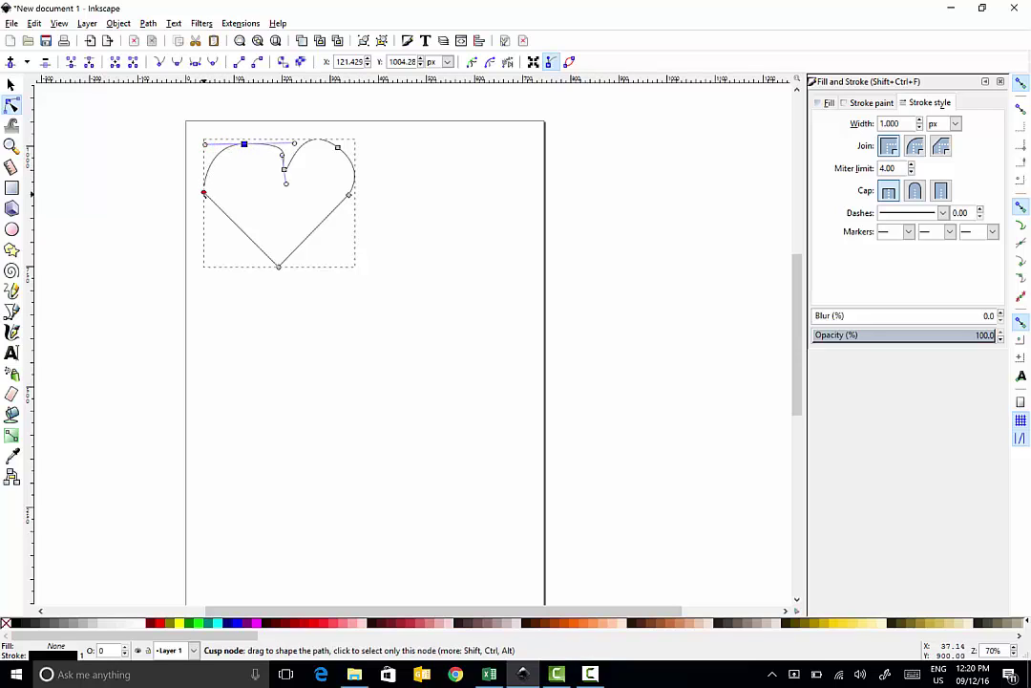
left_click_drag(204, 193, 209, 186)
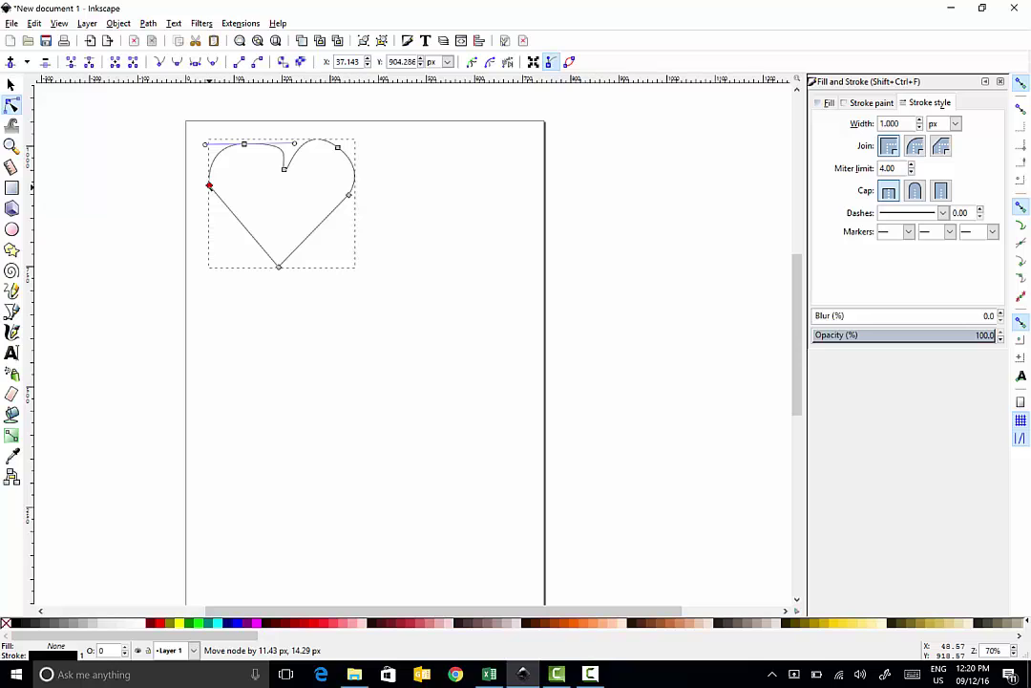
left_click_drag(349, 195, 350, 184)
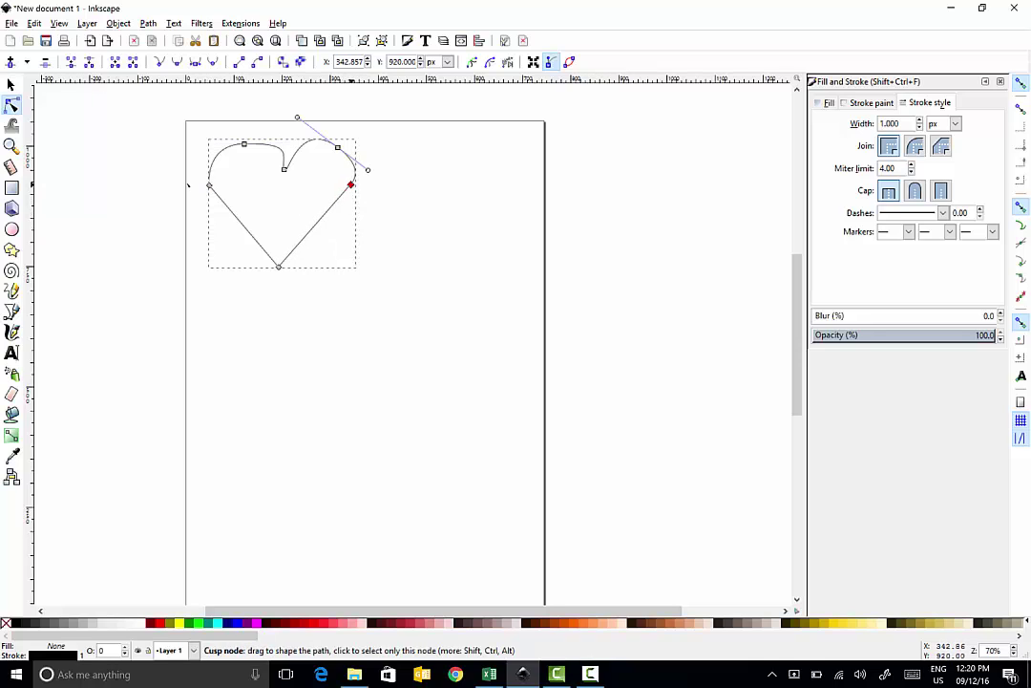
left_click(11, 84)
left_click(55, 94)
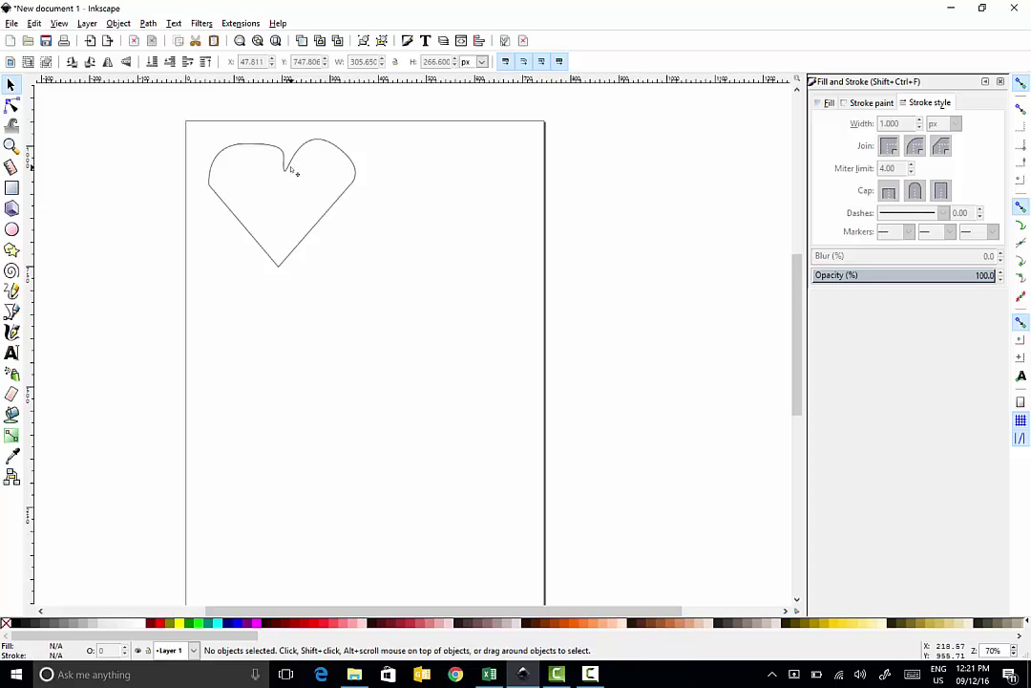
Select the heart and give it a red stroke 0.250 px wide
key("ctrl+a")
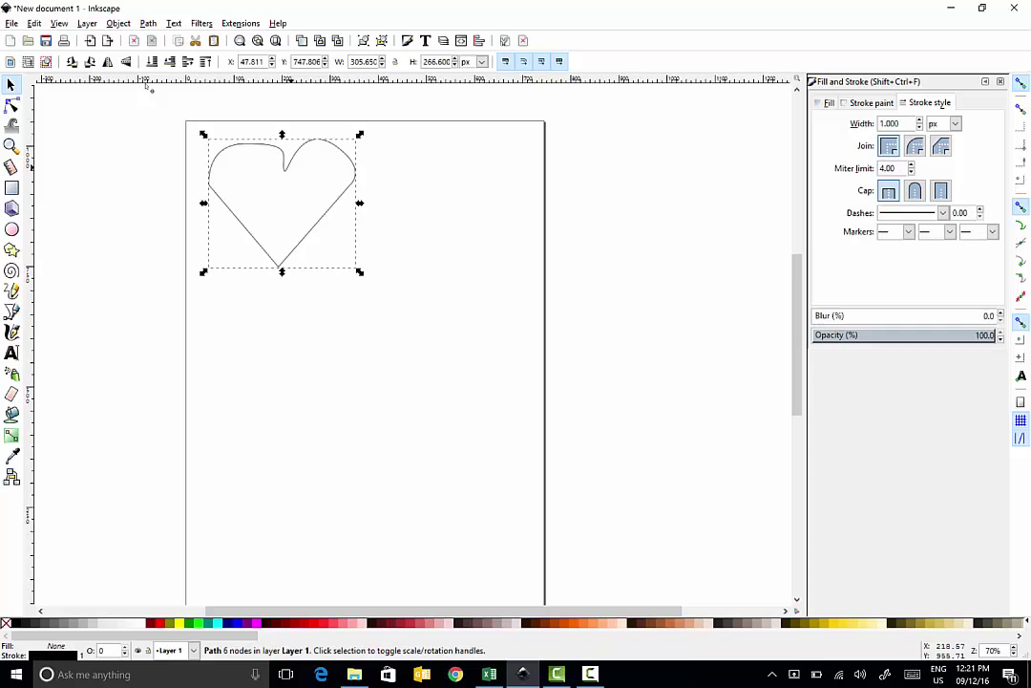
right_click(157, 623)
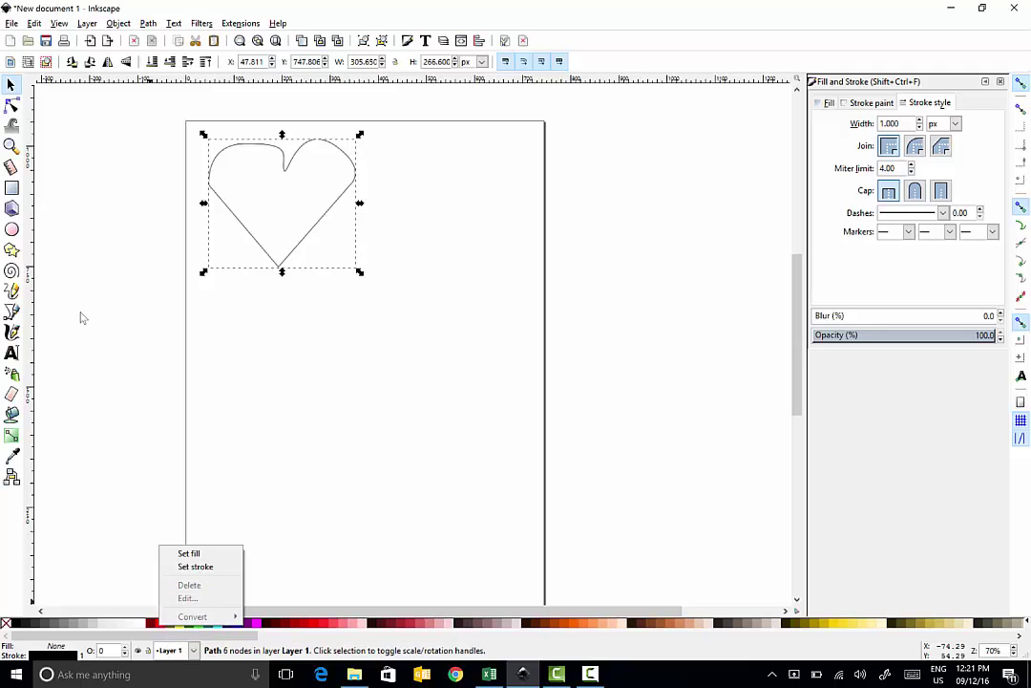
left_click(195, 566)
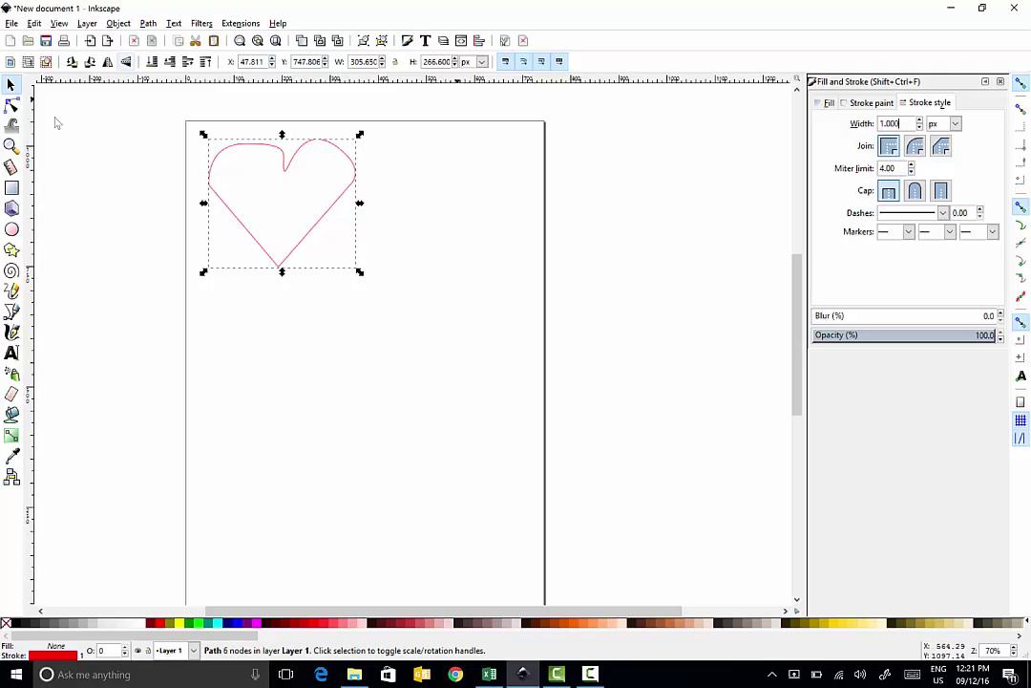
double_click(898, 123)
type("0.25")
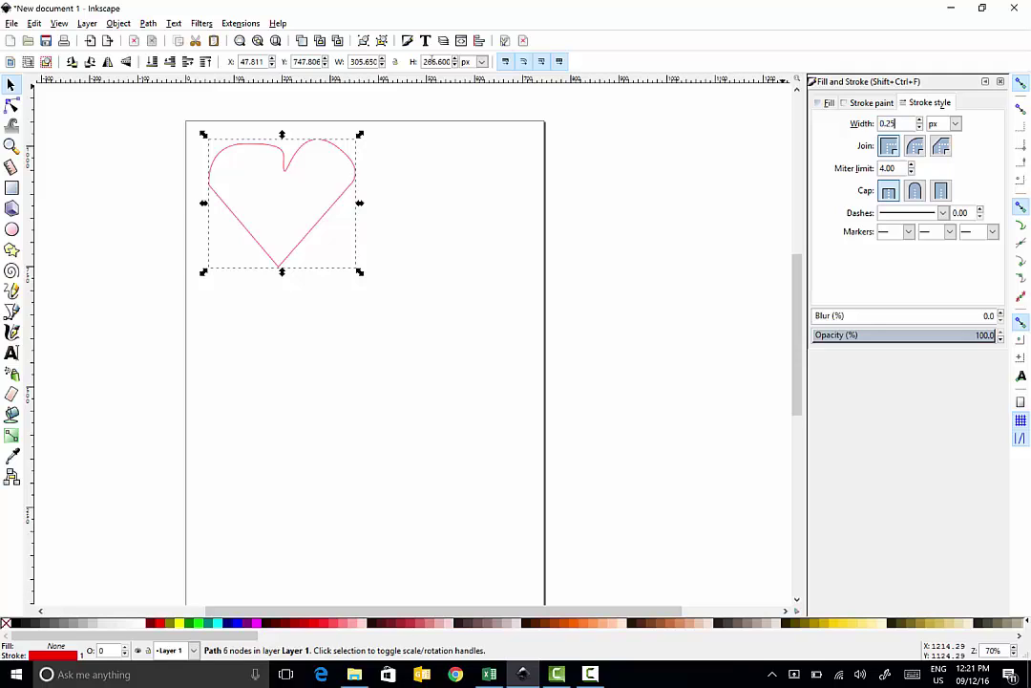
key("Return")
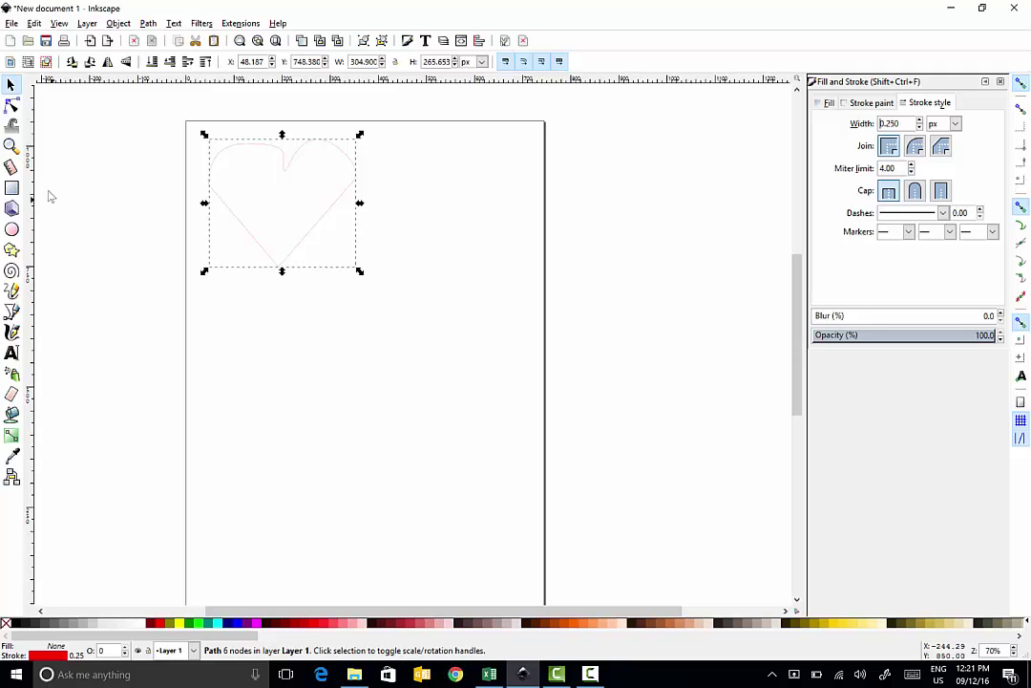
left_click(11, 187)
Draw a small rectangle, about 51 × 29 px, in the heart's upper-left lobe
double_click(12, 187)
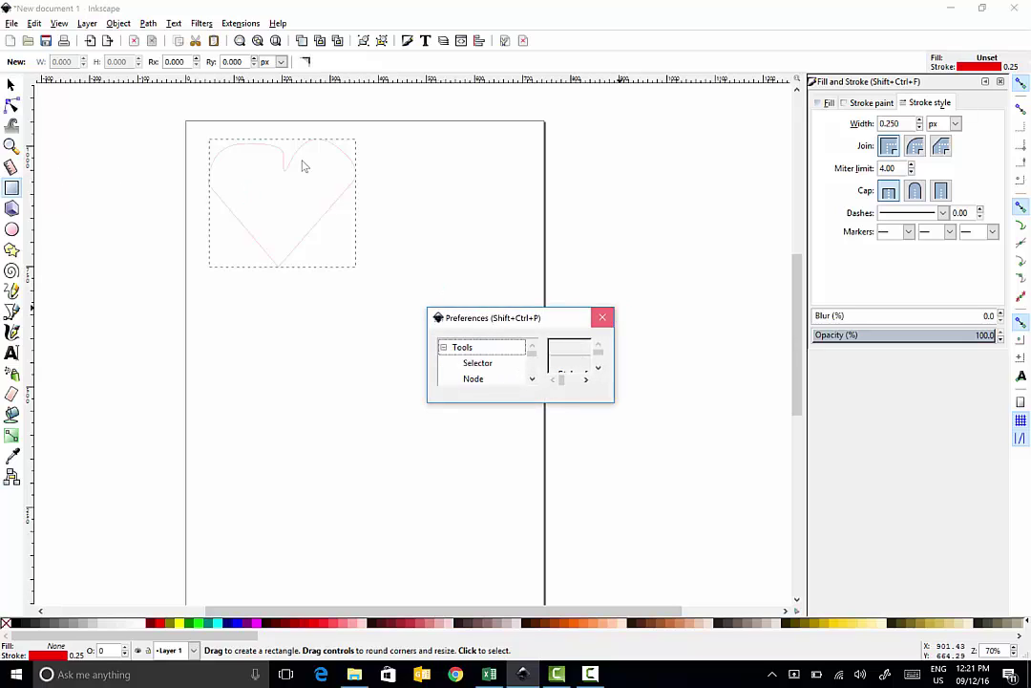
left_click(603, 317)
left_click_drag(227, 154, 253, 169)
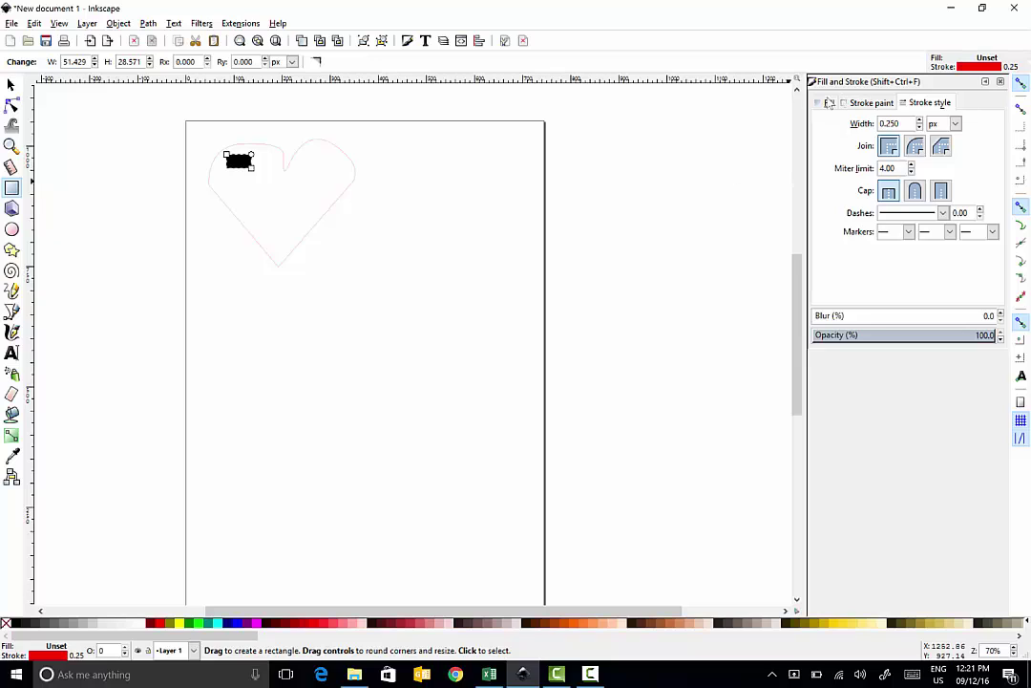
Set the rectangle's fill to none, keeping its thin red outline, then deselect it
key("ctrl+shift+f")
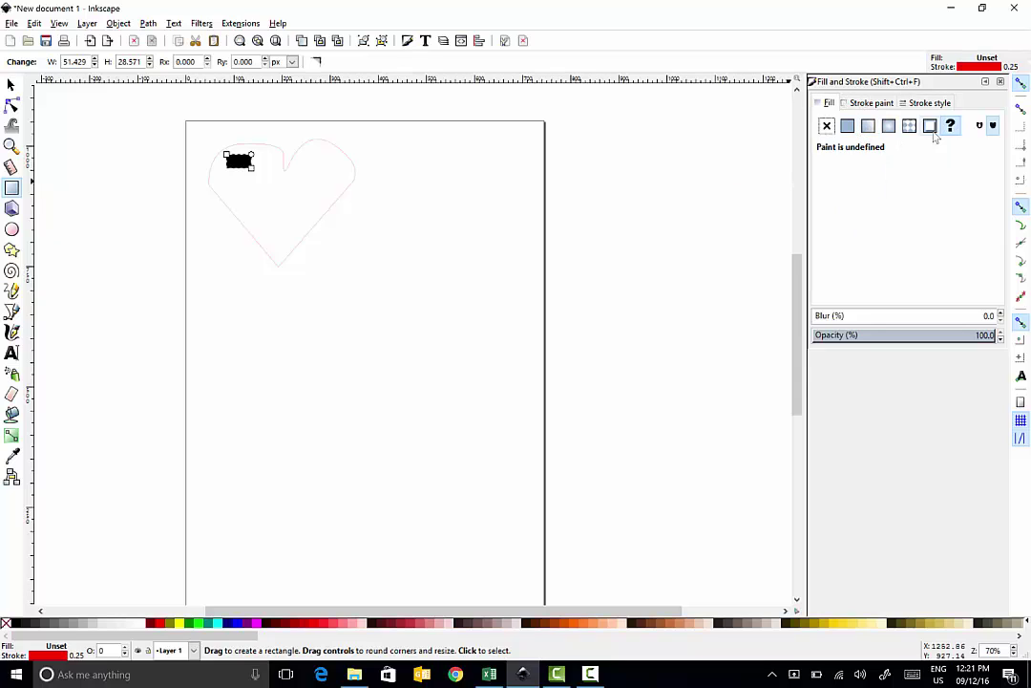
left_click(827, 125)
left_click(871, 103)
left_click(929, 102)
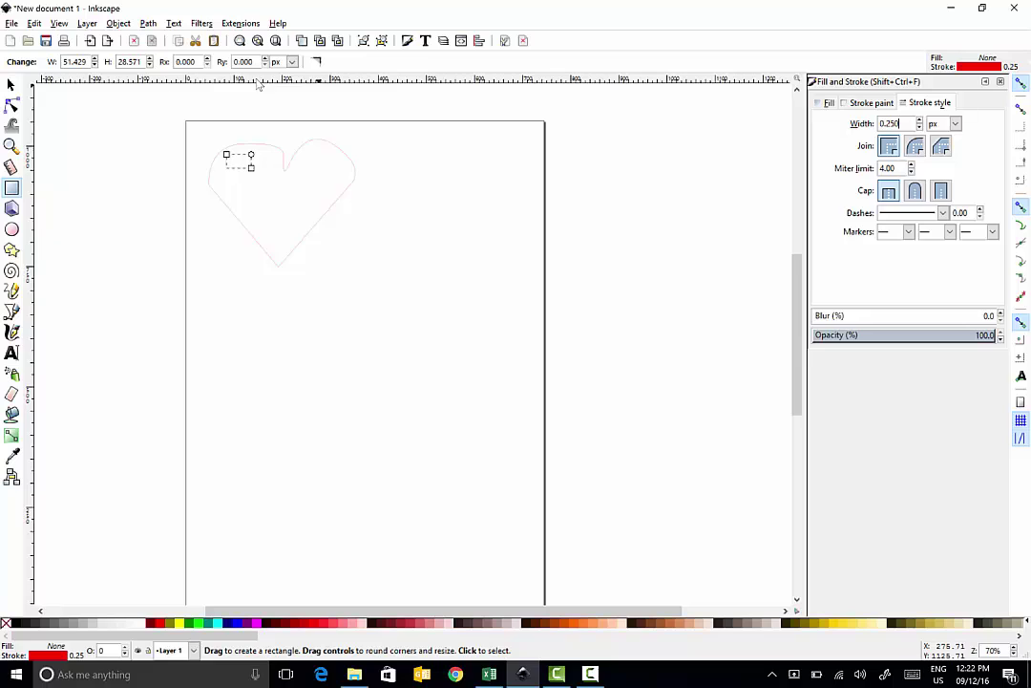
left_click(10, 84)
left_click(69, 100)
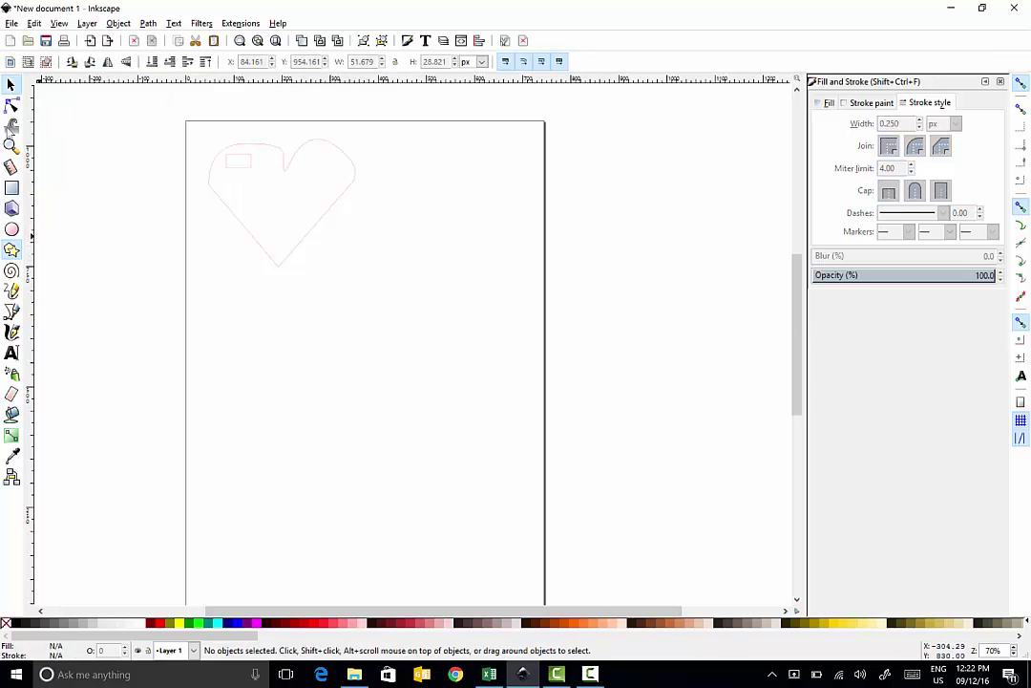
Draw a small star in the heart's left side and a larger one on the right
left_click(11, 249)
mouse_move(240, 189)
left_mouse_down()
mouse_move(274, 214)
mouse_move(244, 189)
mouse_move(254, 188)
left_mouse_up()
mouse_move(329, 187)
left_mouse_down()
mouse_move(290, 214)
mouse_move(302, 212)
mouse_move(304, 225)
mouse_move(300, 214)
mouse_move(320, 212)
left_mouse_up()
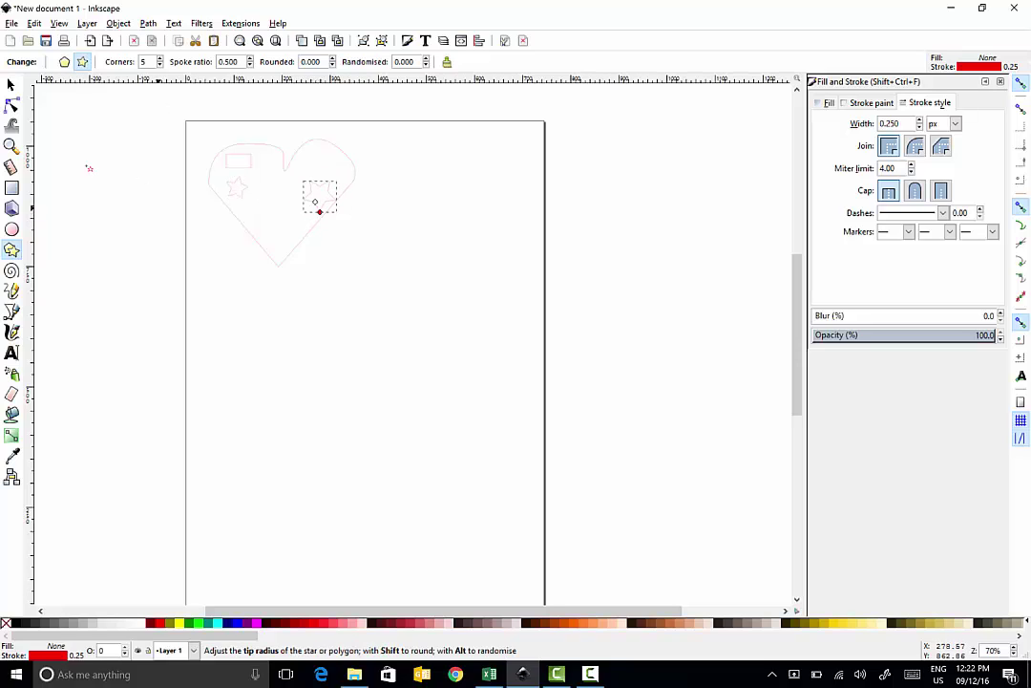
Give the larger star a black fill and a black stroke
left_click(11, 85)
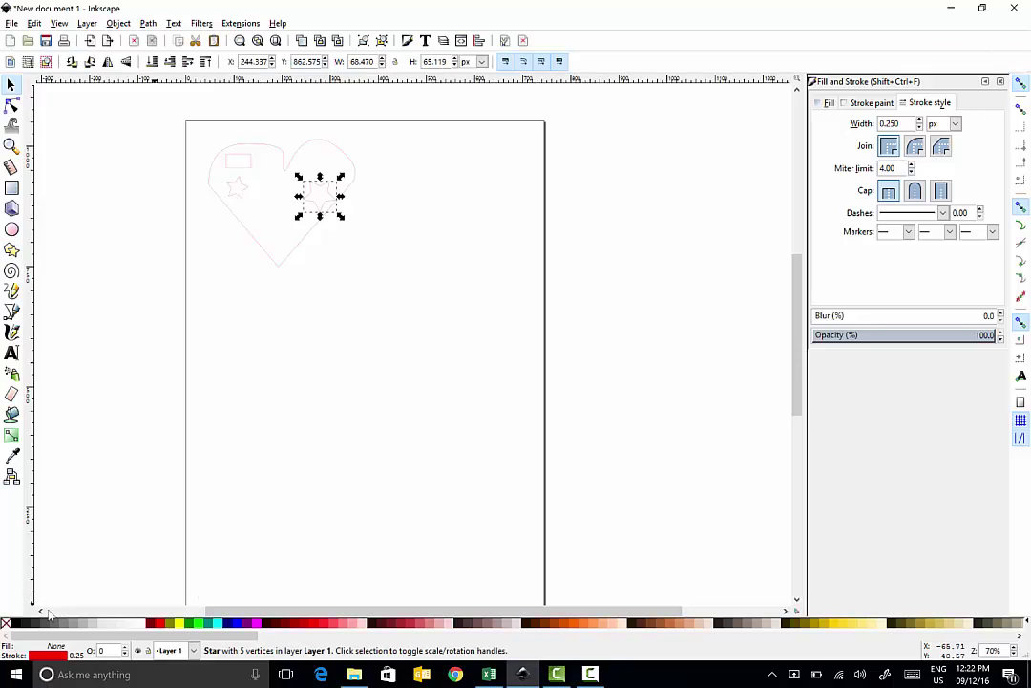
left_click(19, 622)
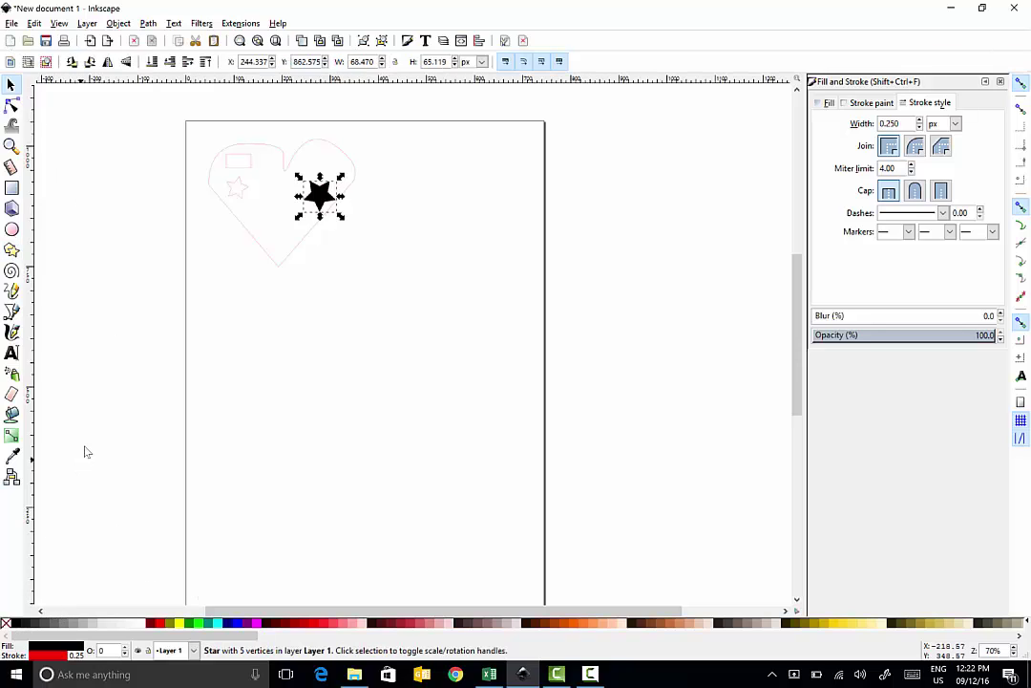
right_click(14, 625)
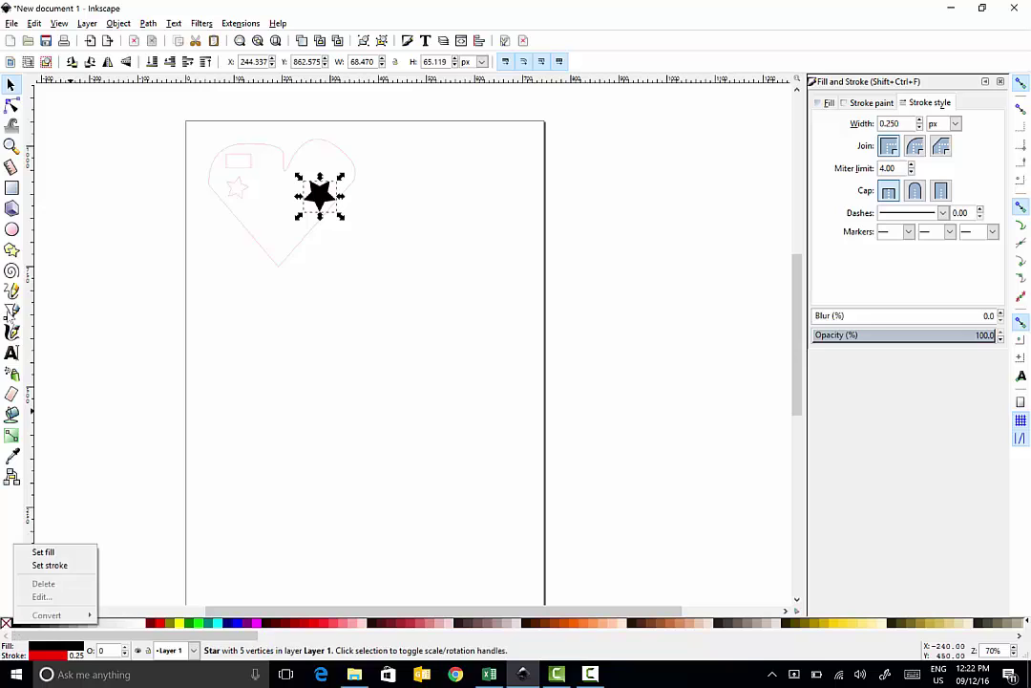
left_click(49, 565)
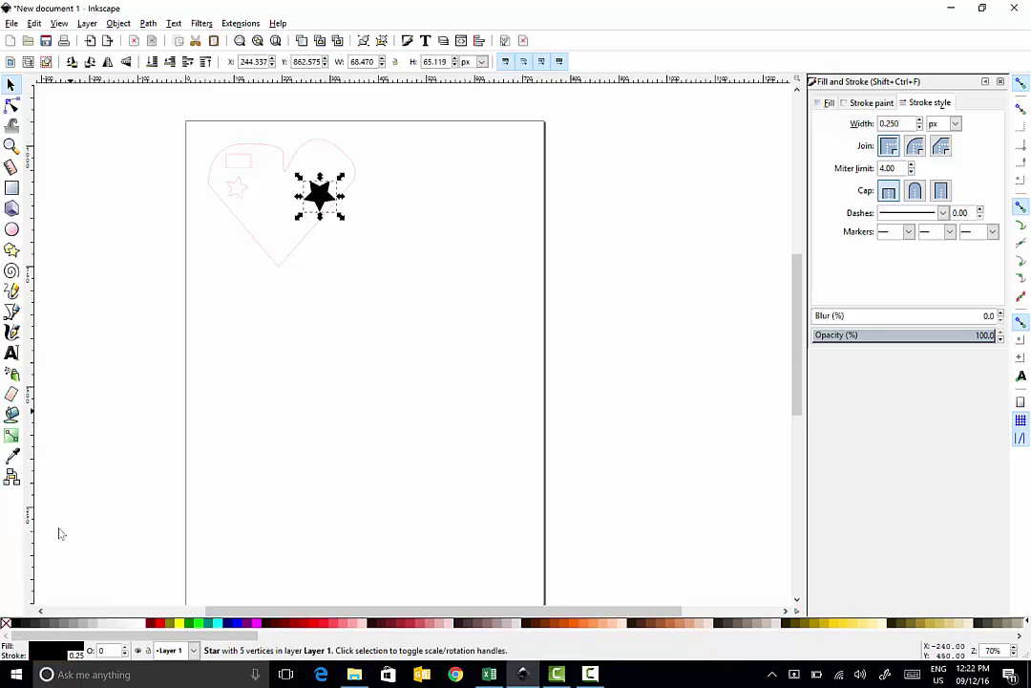
left_click(205, 214)
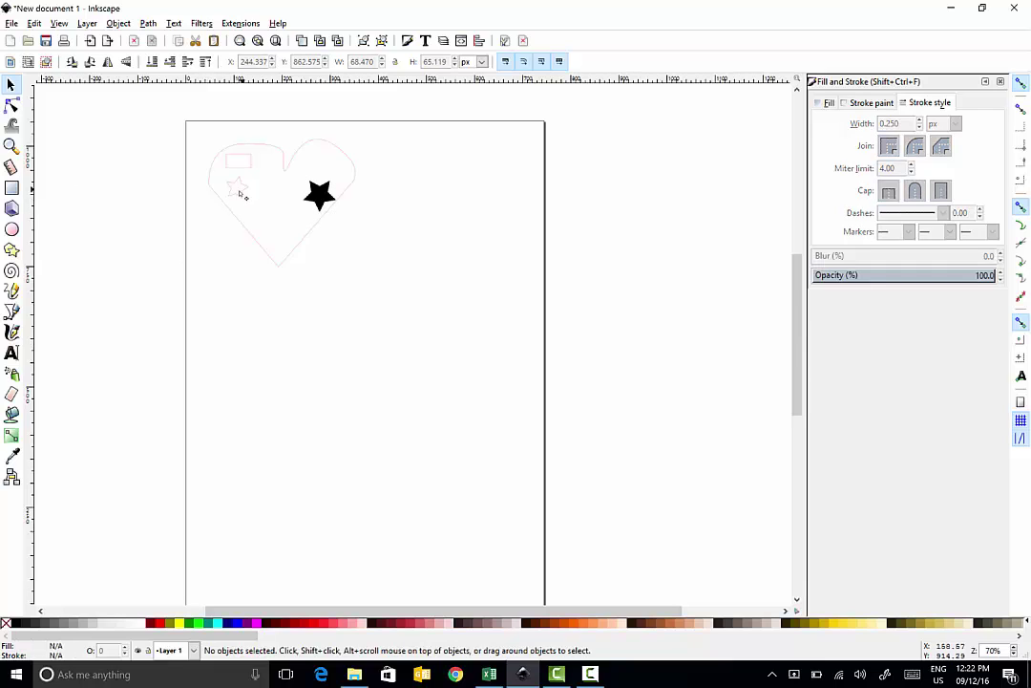
Give the small star a black stroke and black fill, then deselect it
left_click(237, 187)
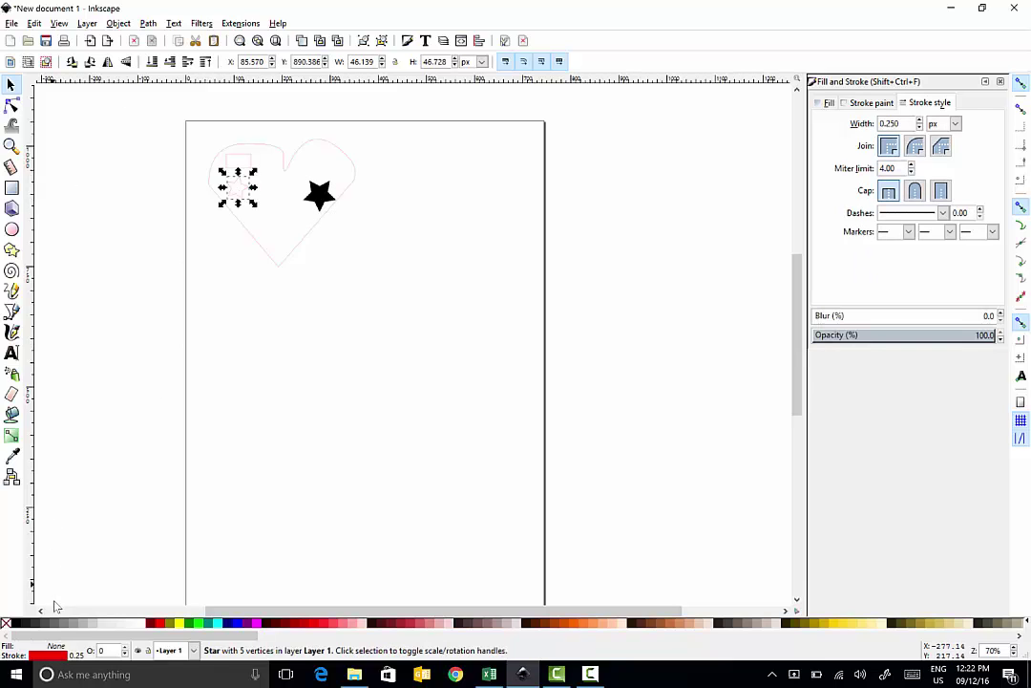
right_click(15, 623)
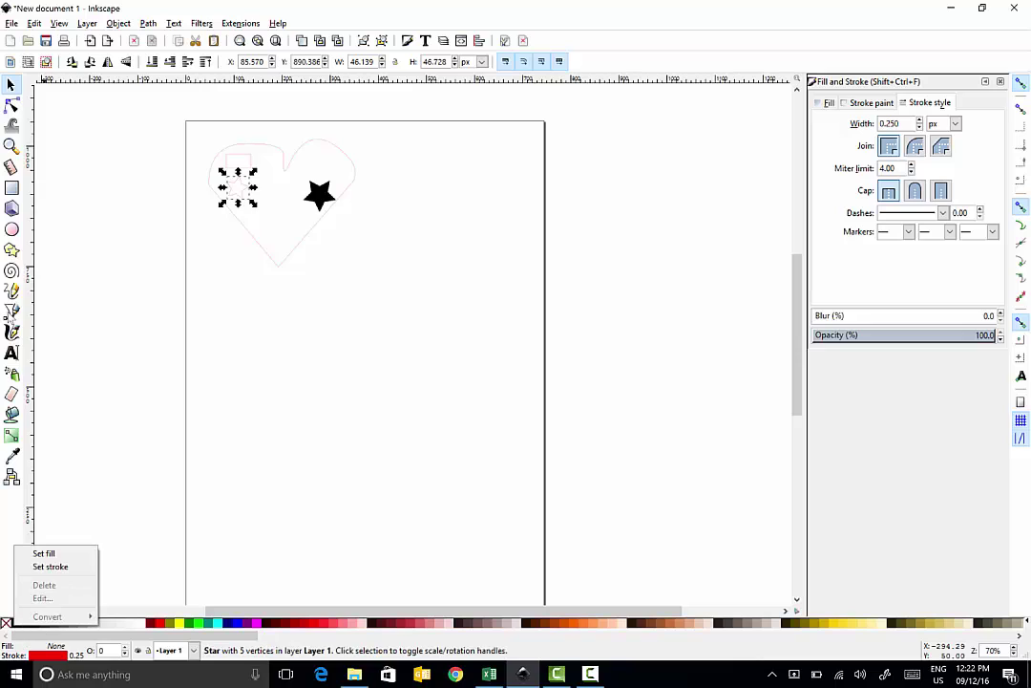
left_click(48, 566)
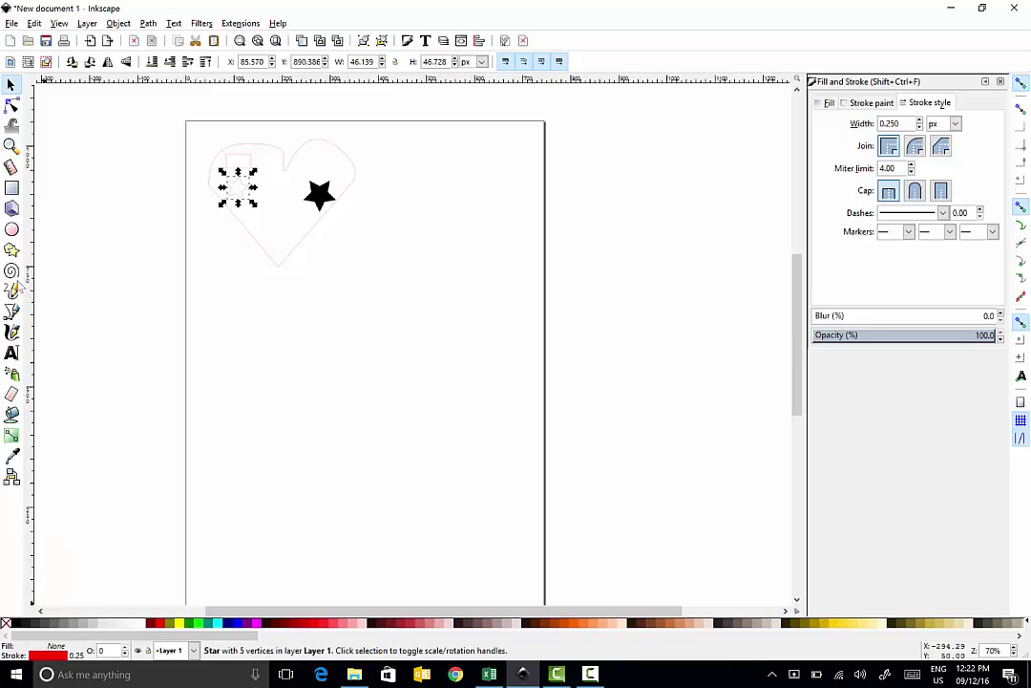
right_click(16, 623)
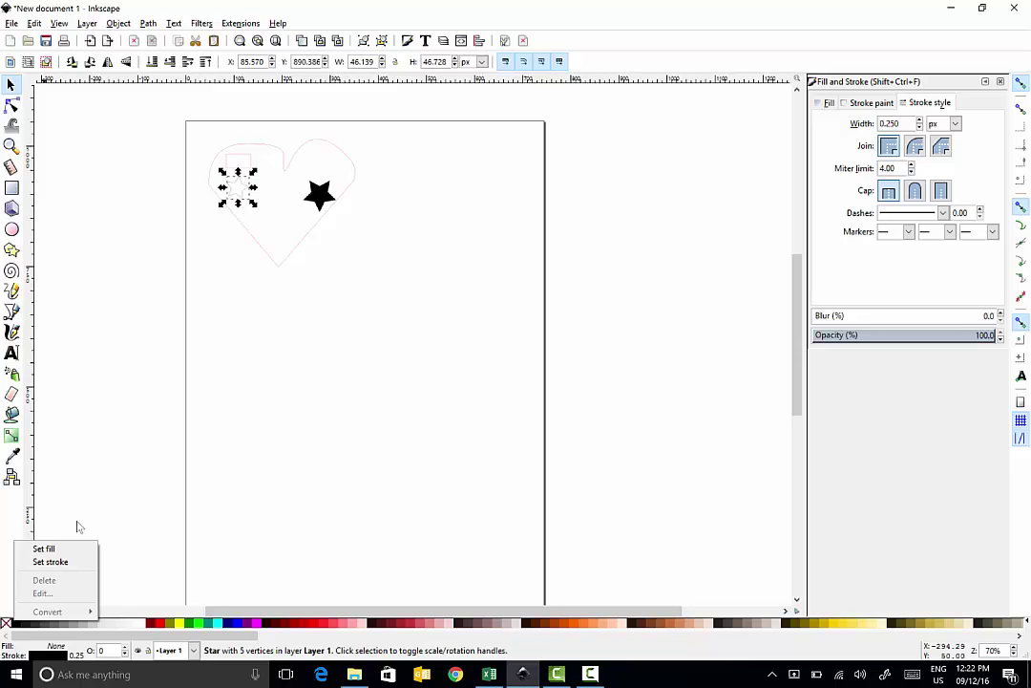
left_click(38, 548)
left_click(76, 524)
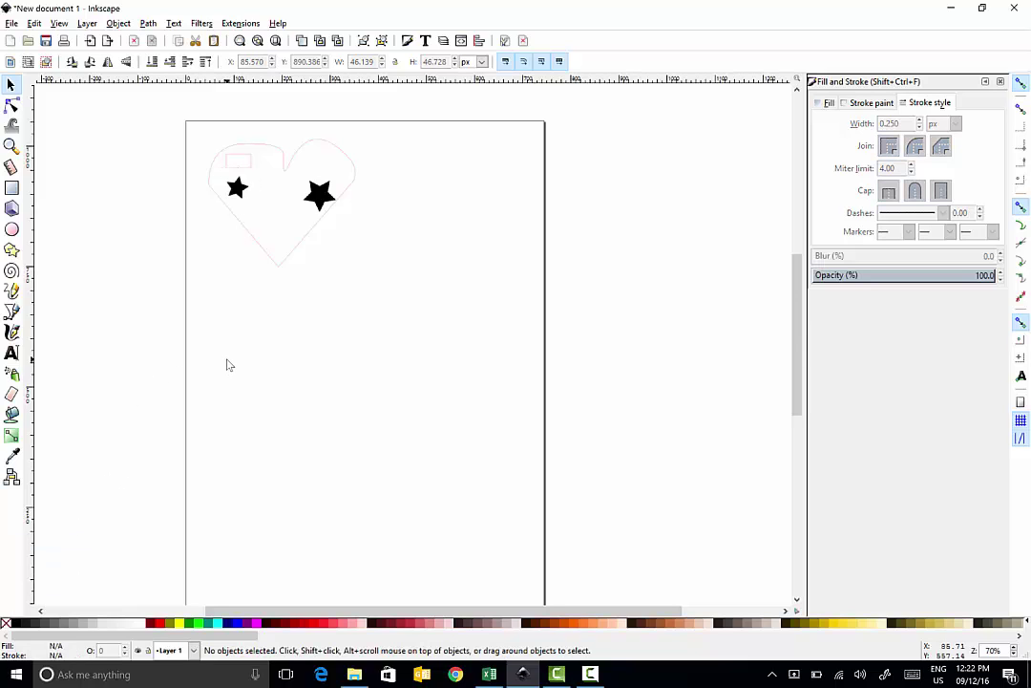
scroll(384, 140, "down", 7)
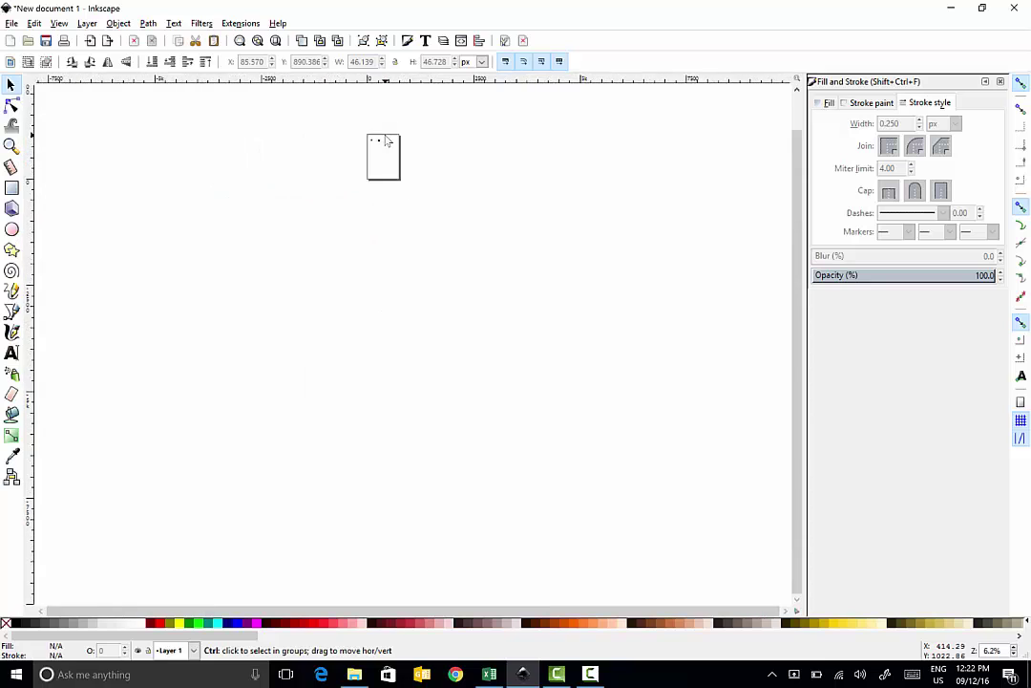
scroll(385, 140, "up", 6)
scroll(385, 140, "up", 5)
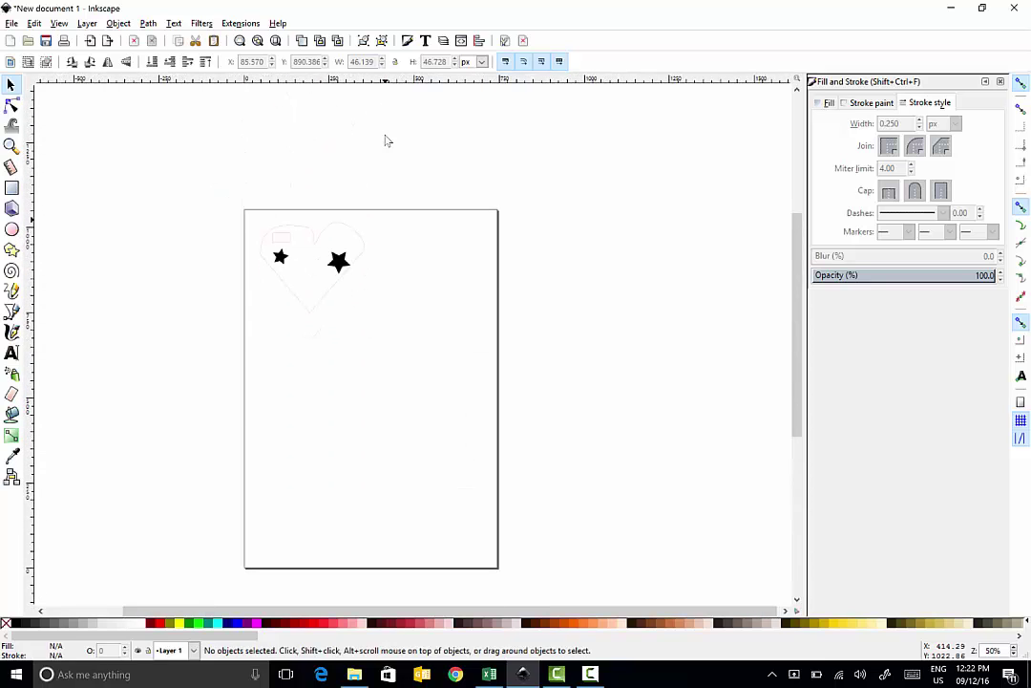